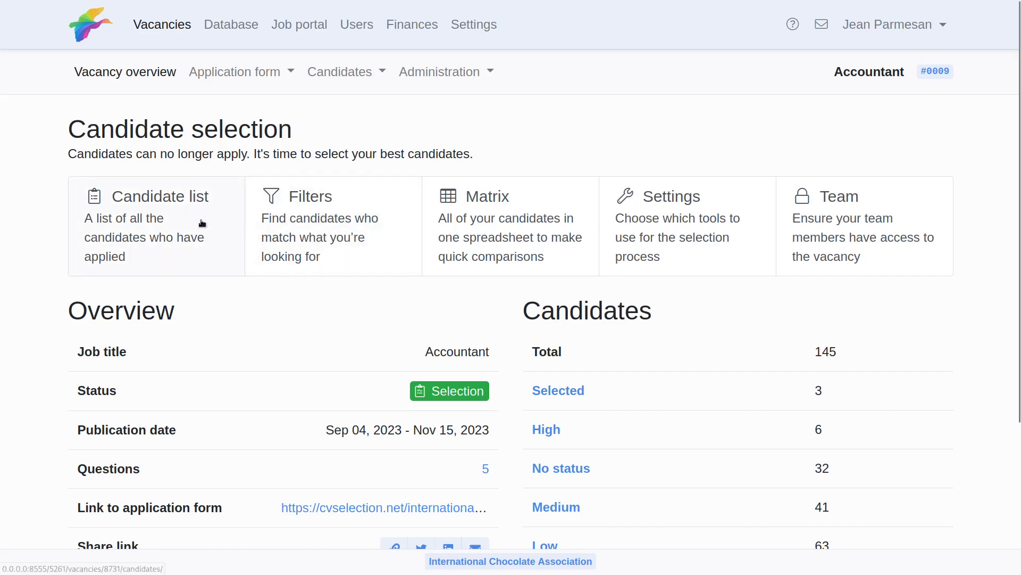
List the Accountant vacancy's candidates with Selected status and open the communication section of the second candidate.
click(558, 392)
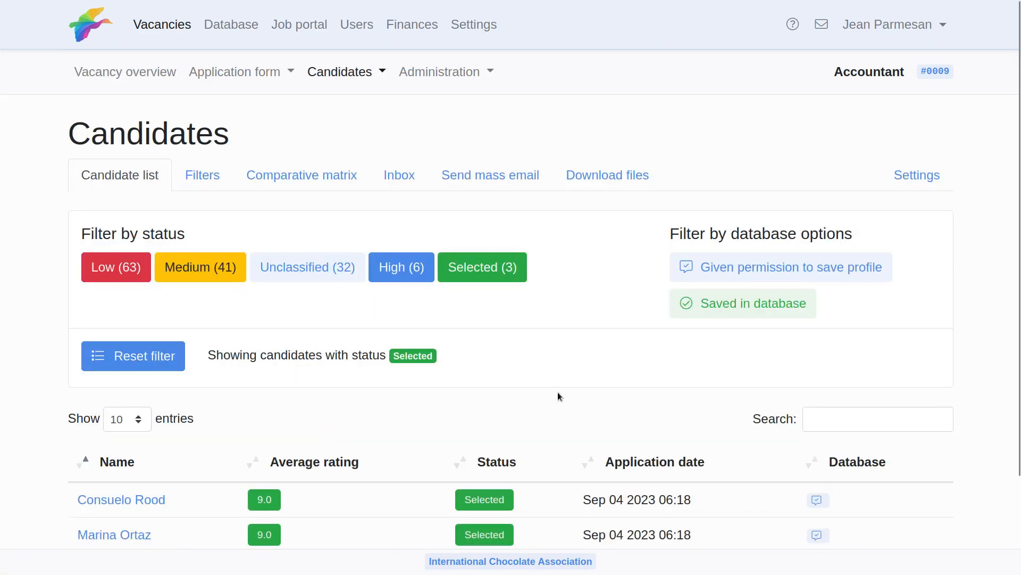
scroll(551, 376, down, 2)
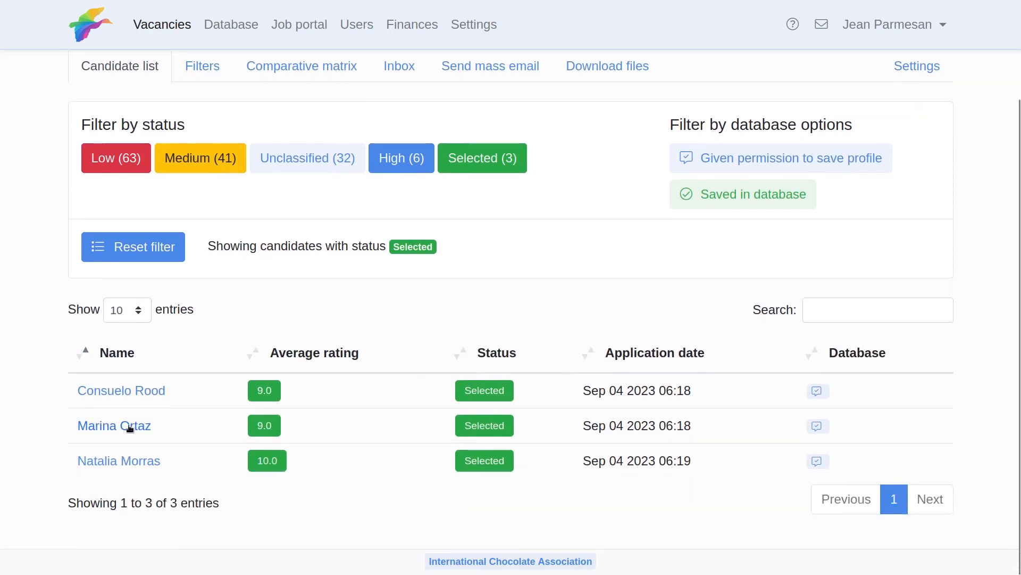
click(130, 426)
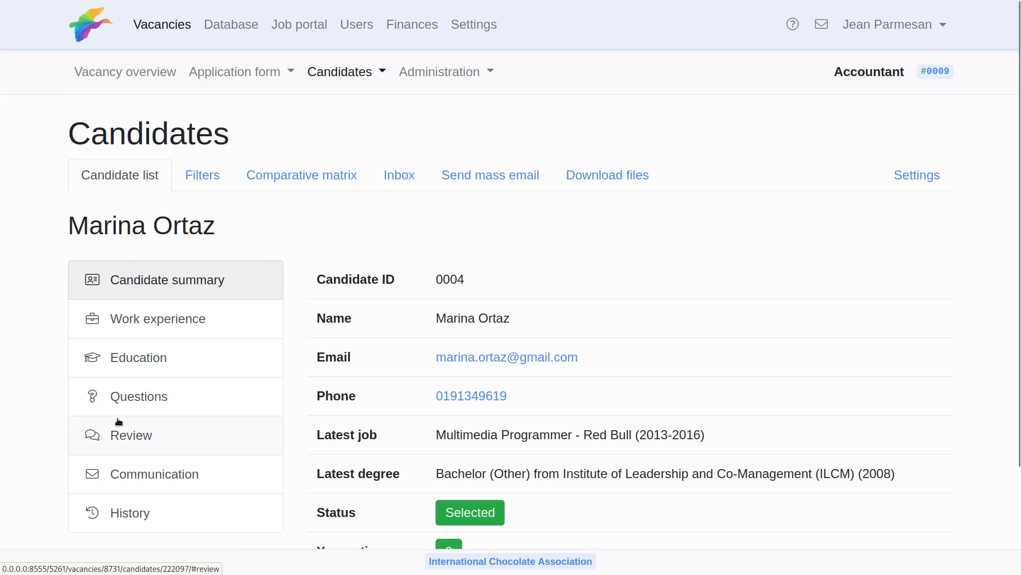
scroll(69, 383, down, 2)
click(131, 387)
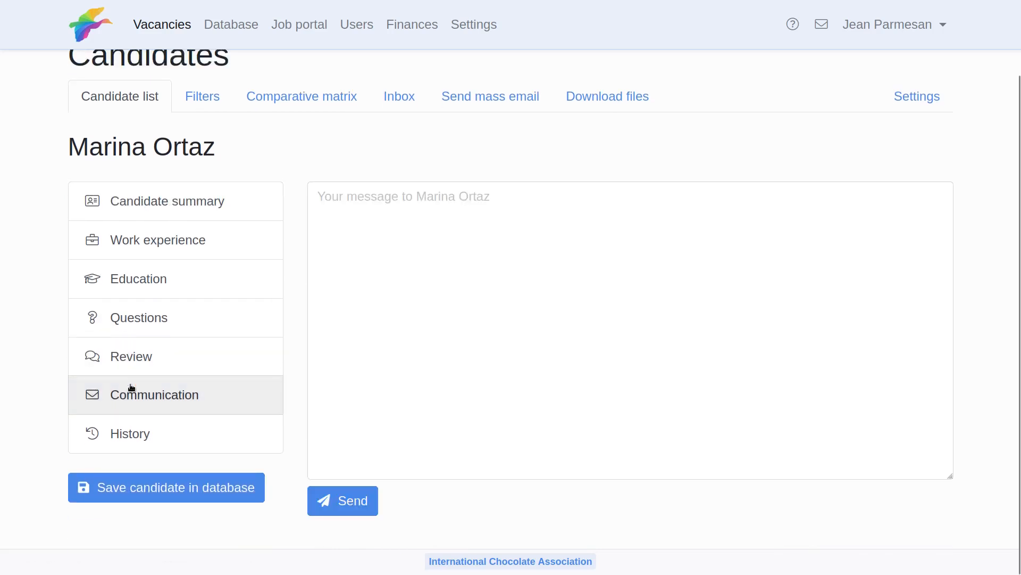
Send the candidate a message with an invitation to an interview next week Wednesday at 10:00 AM.
click(386, 226)
key(ctrl+v)
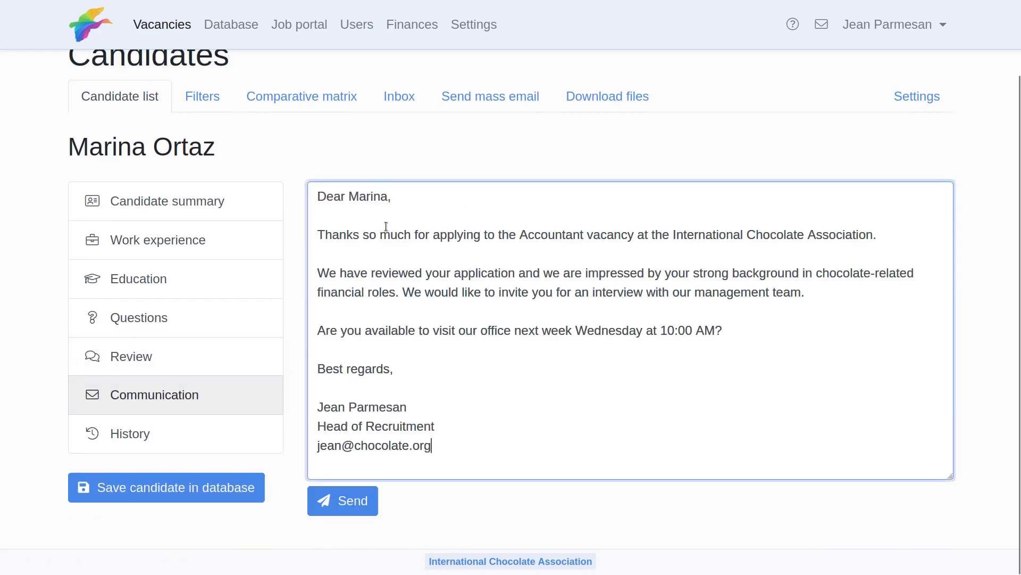
click(342, 488)
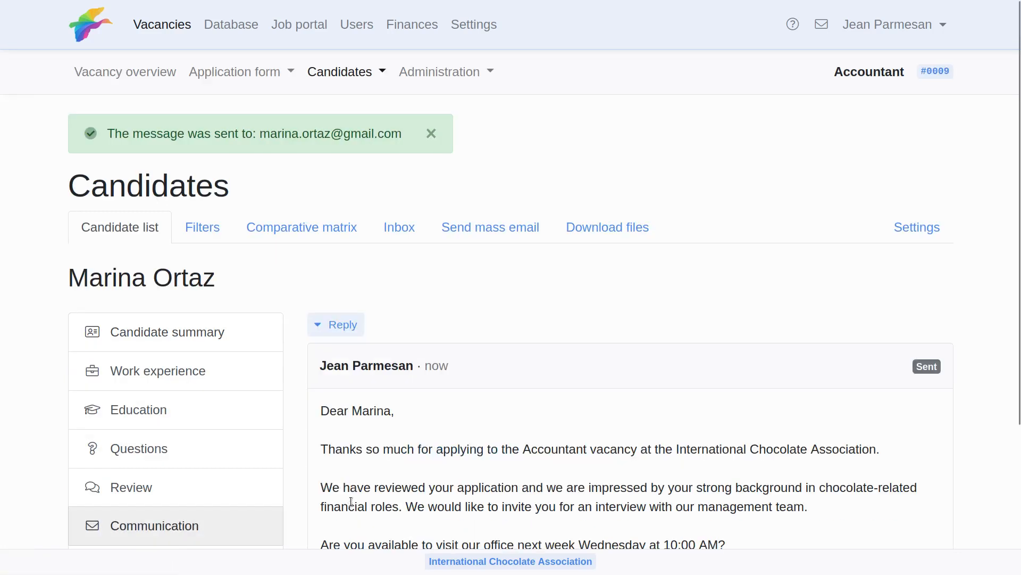
scroll(468, 295, down, 2)
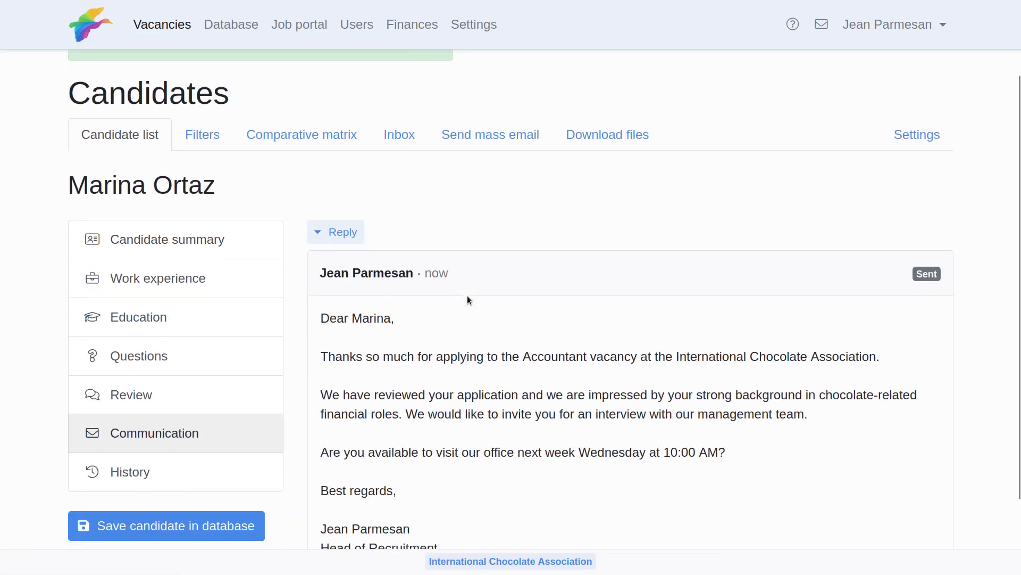
scroll(467, 295, down, 2)
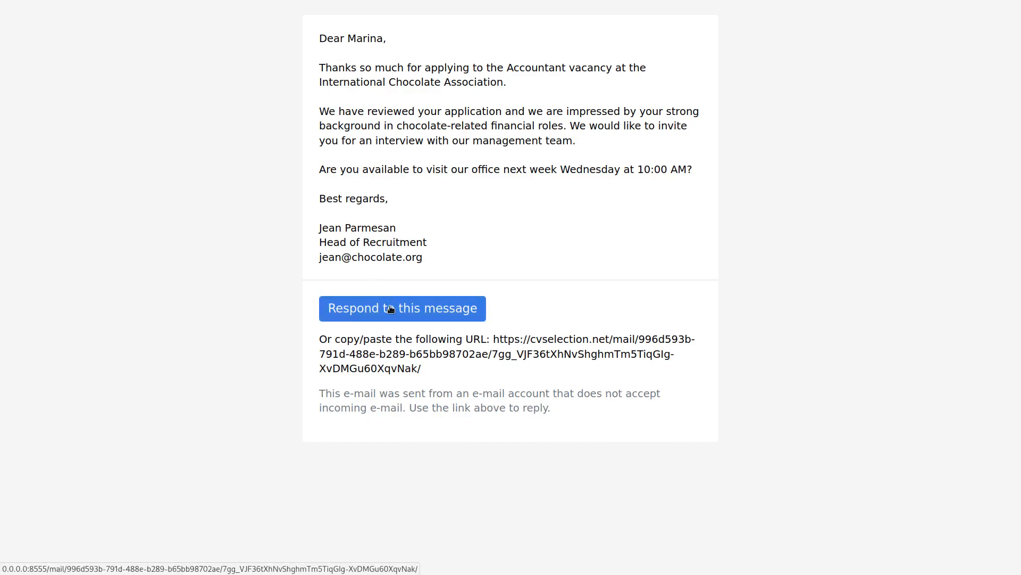
Respond to the invitation e-mail as the candidate, confirming availability on Wednesday for the interview, and send the reply.
click(414, 312)
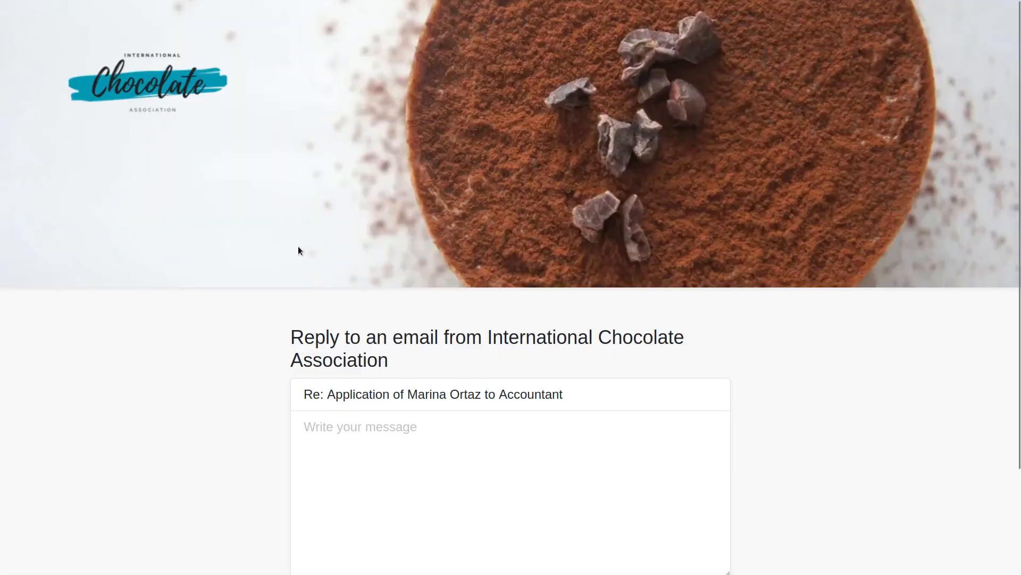
scroll(297, 245, down, 3)
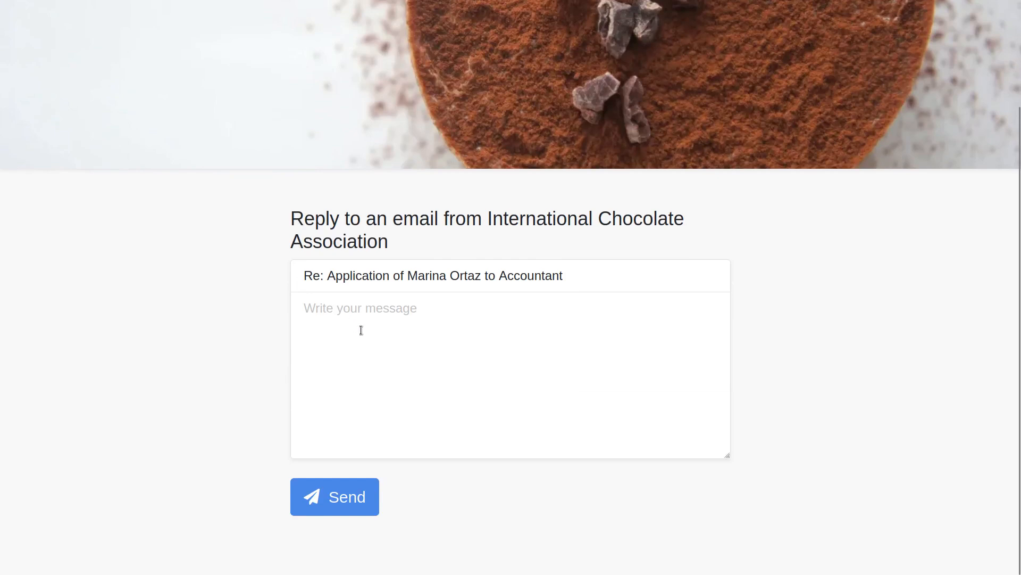
click(361, 330)
text(Dear Jean,  Thanks so much for your message. I am available on Wednesday and look forward to meeting you for the interview.  Best wishes,  Marina)
click(339, 501)
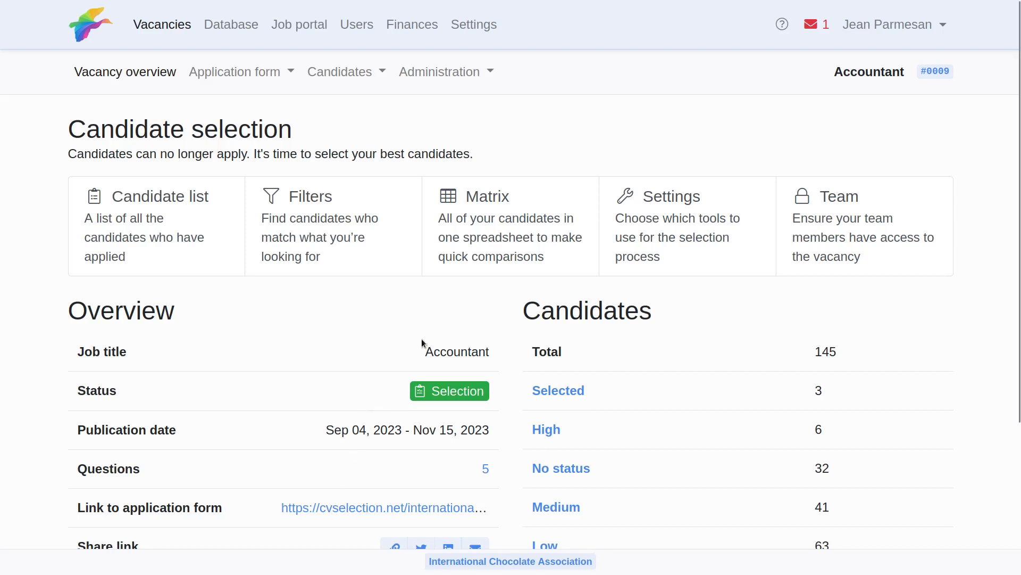
Open the candidate's unread message from the recruiter's inbox, read the conversation and open the reply form.
click(816, 26)
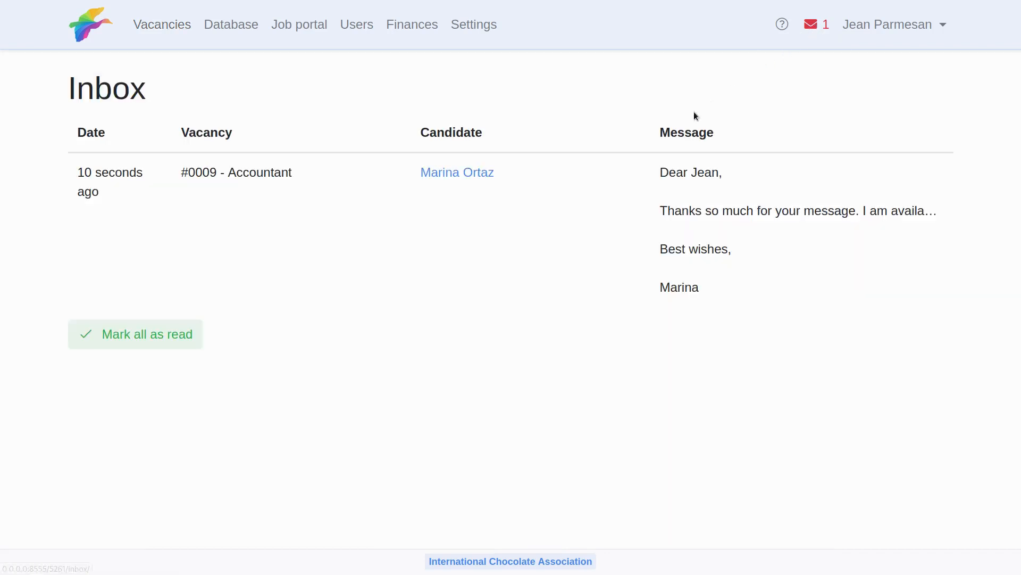
click(477, 173)
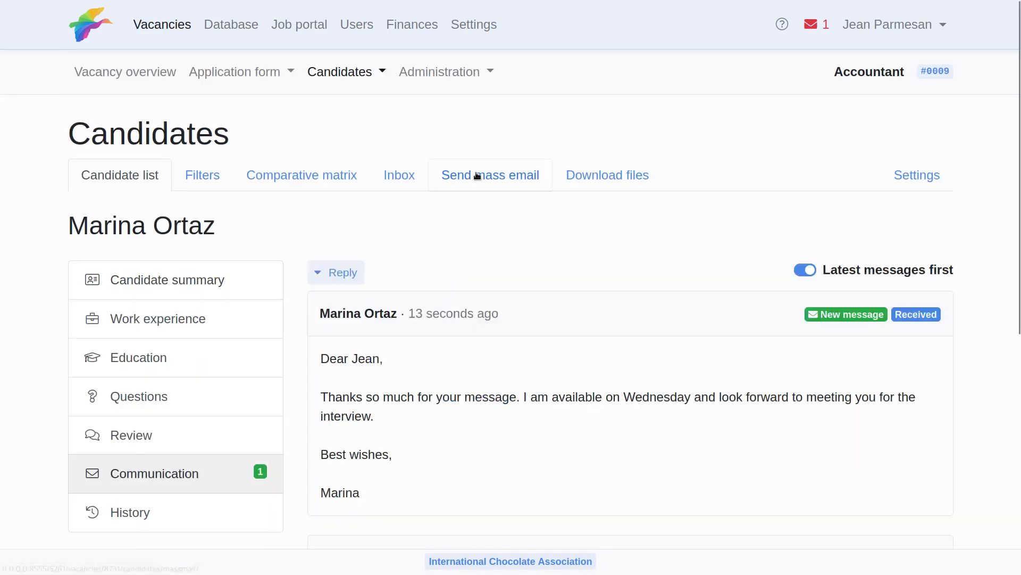
scroll(454, 238, down, 2)
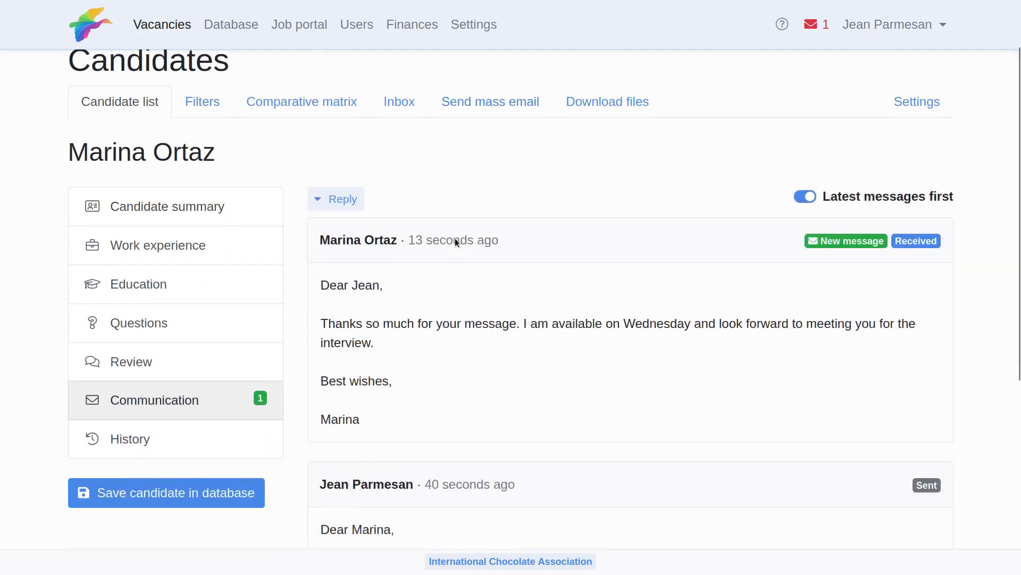
scroll(455, 238, down, 3)
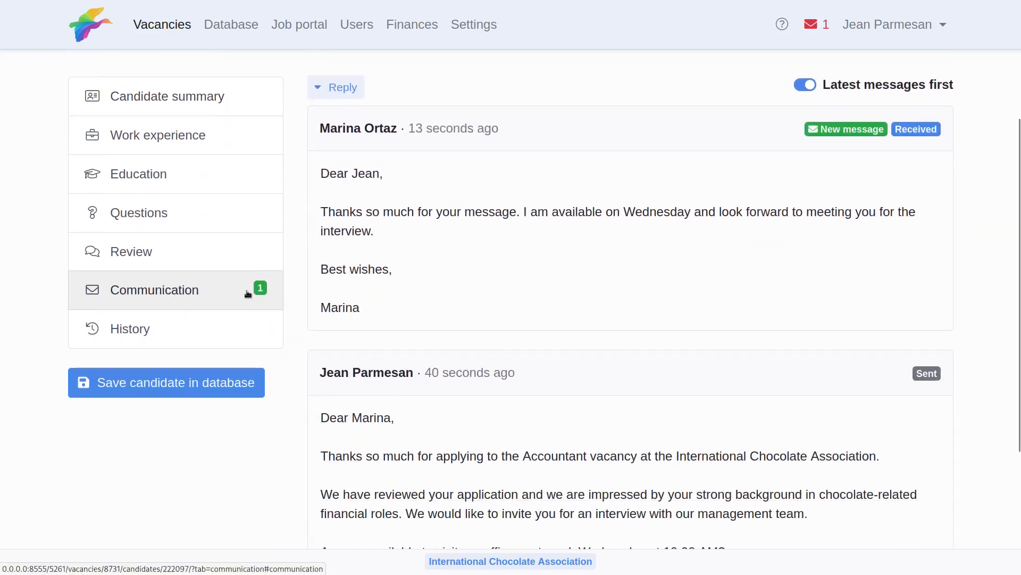
click(354, 89)
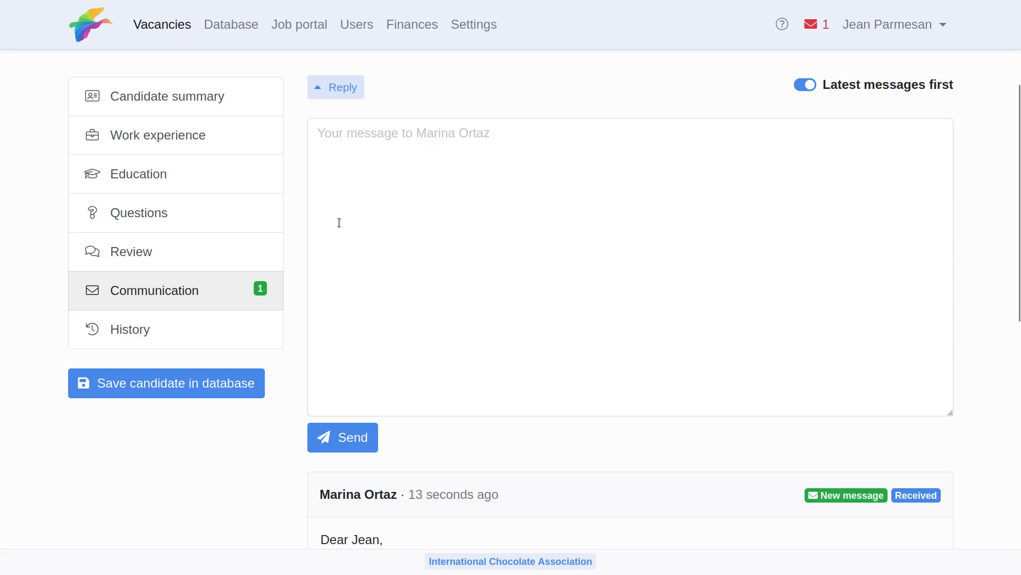
Create a candidate filter restricted to the Medium and Low statuses and view its results.
scroll(299, 228, up, 2)
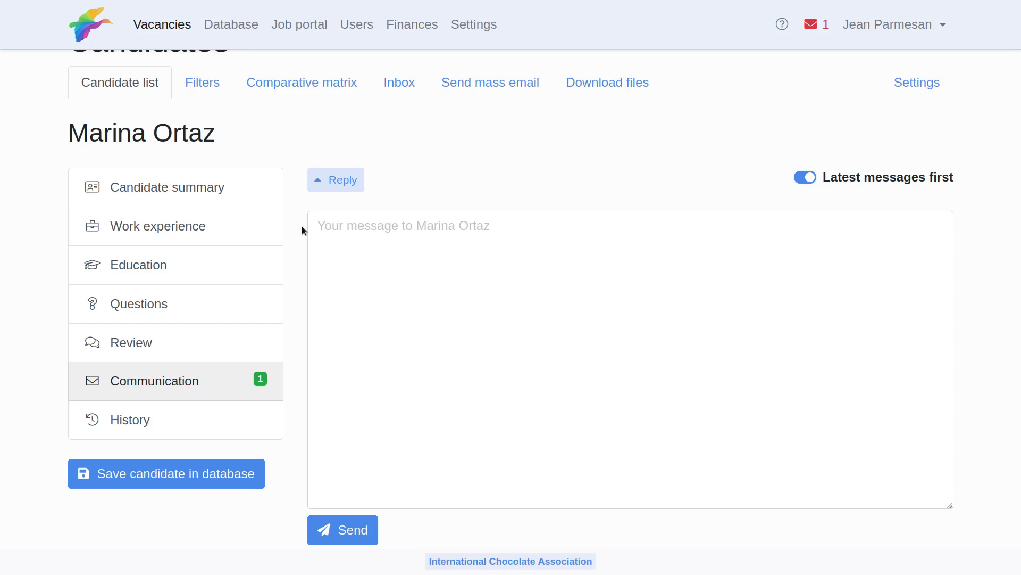
click(200, 83)
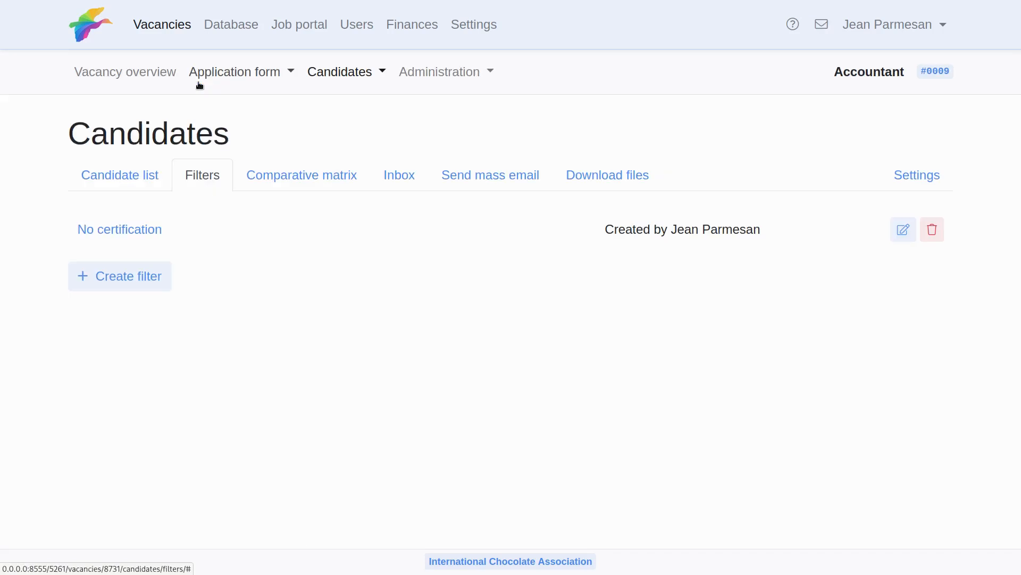
click(117, 278)
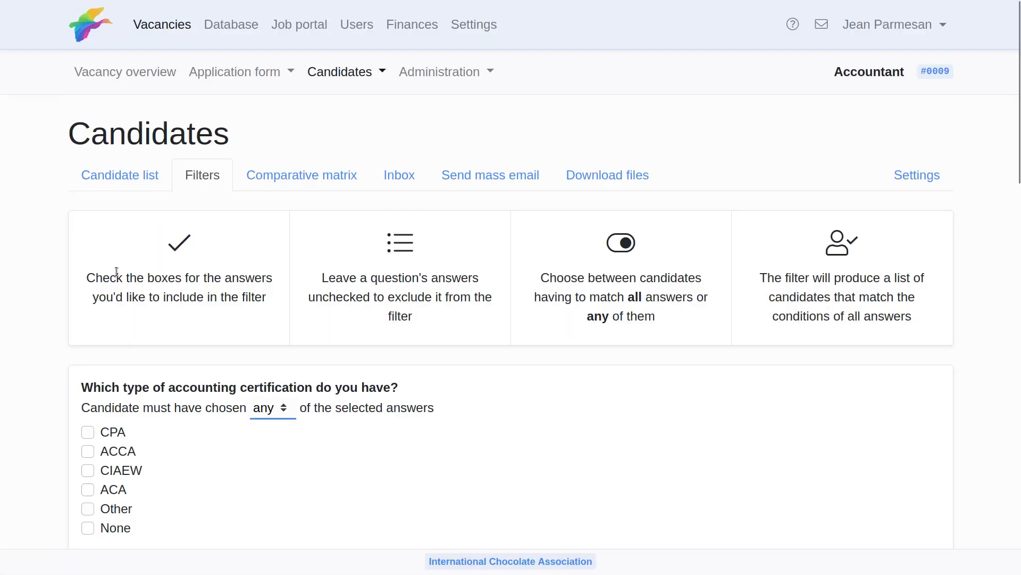
scroll(117, 275, down, 5)
scroll(116, 272, down, 9)
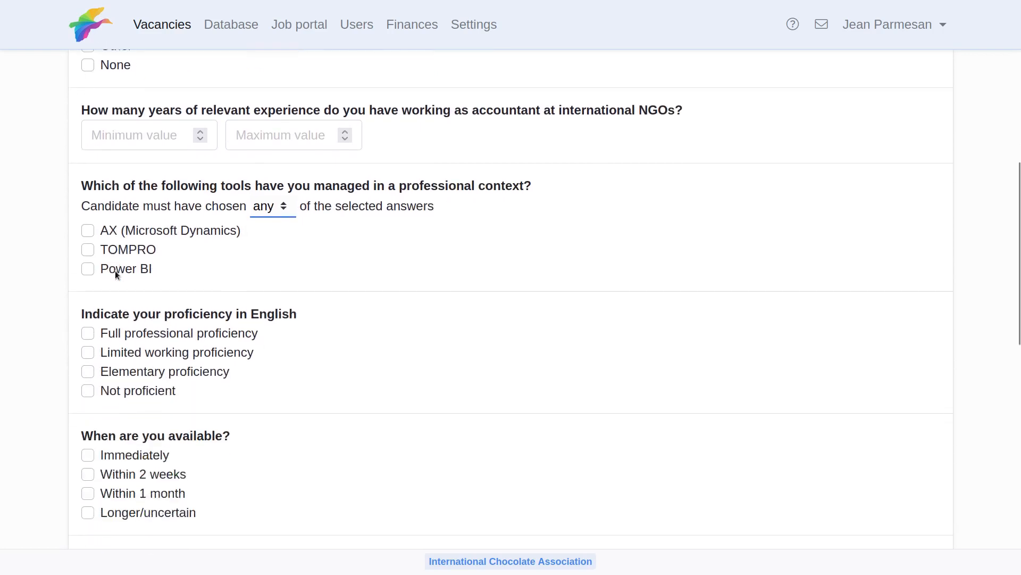
double_click(99, 280)
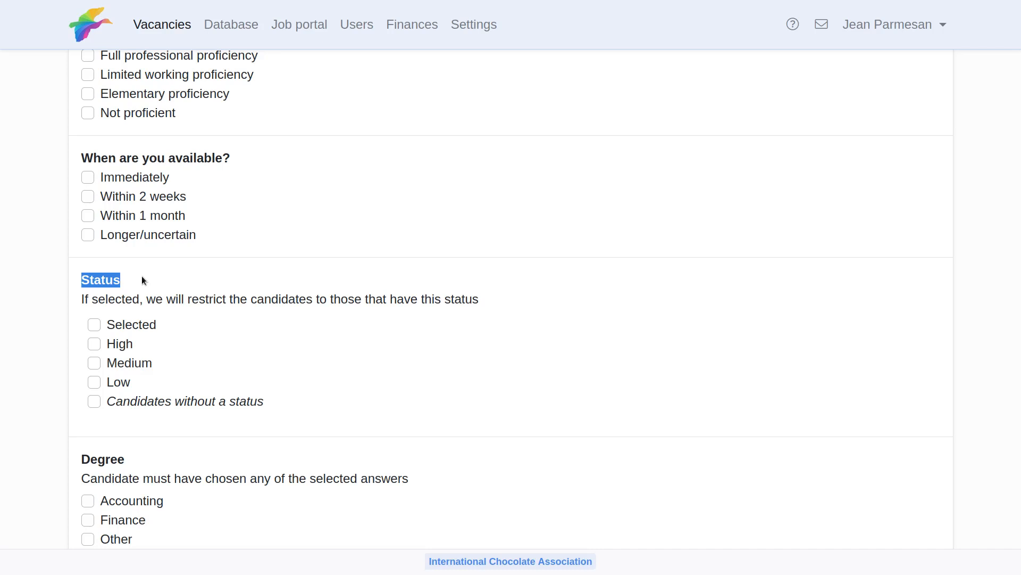
scroll(142, 275, down, 2)
click(105, 269)
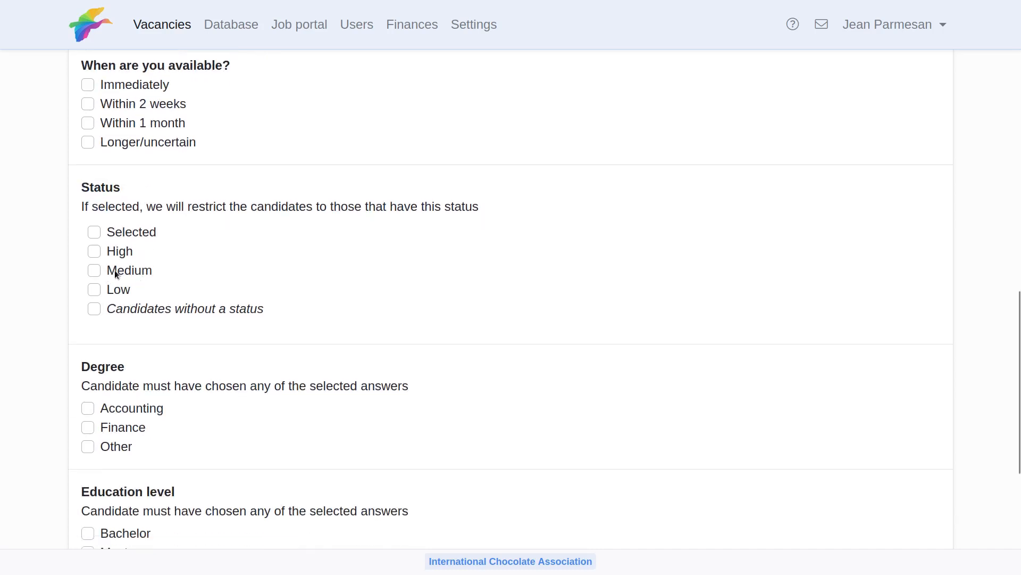
scroll(225, 263, down, 5)
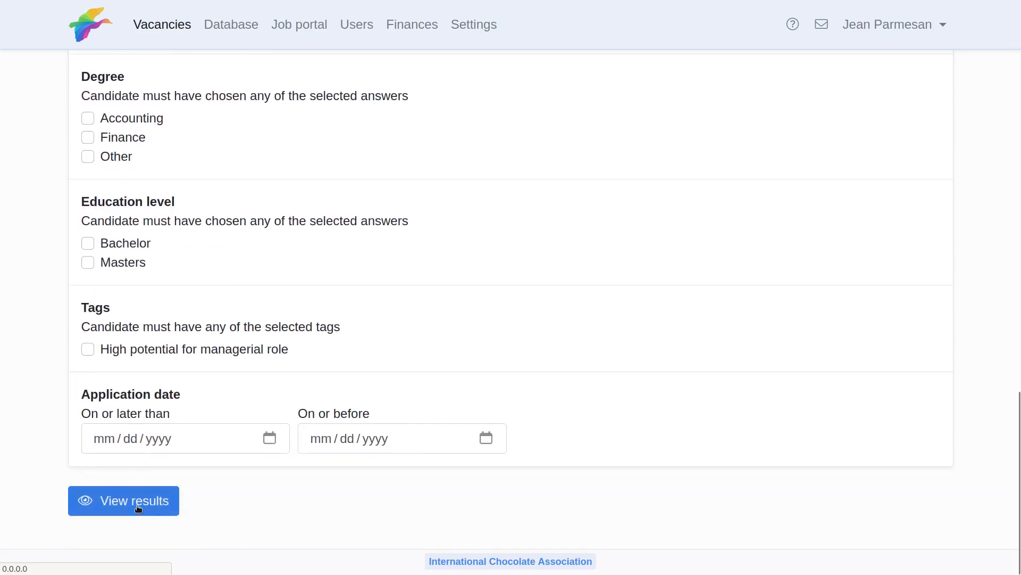
click(139, 508)
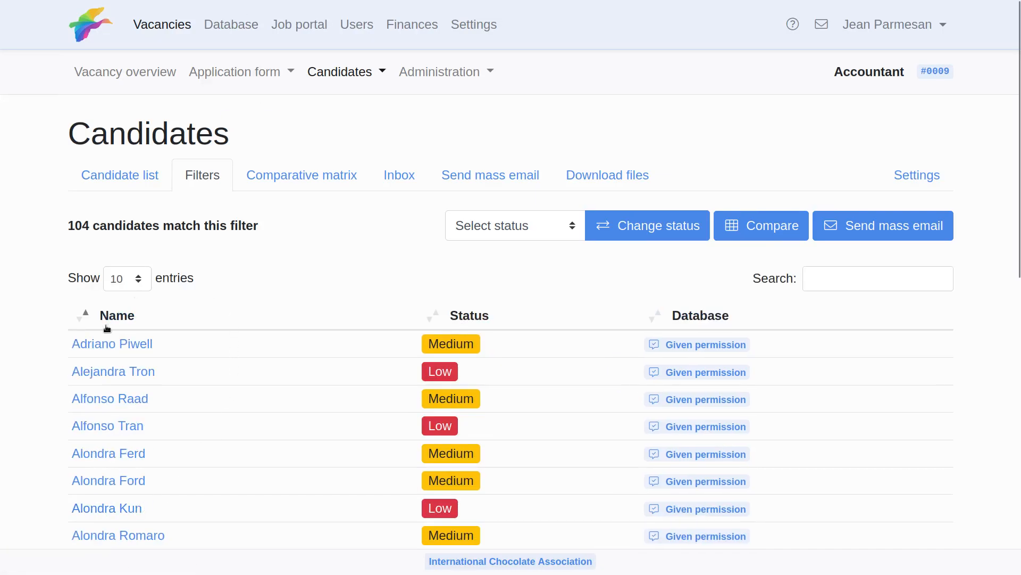
Start a mass email to the filtered candidates and exclude the third and sixth candidates from the recipients.
click(845, 236)
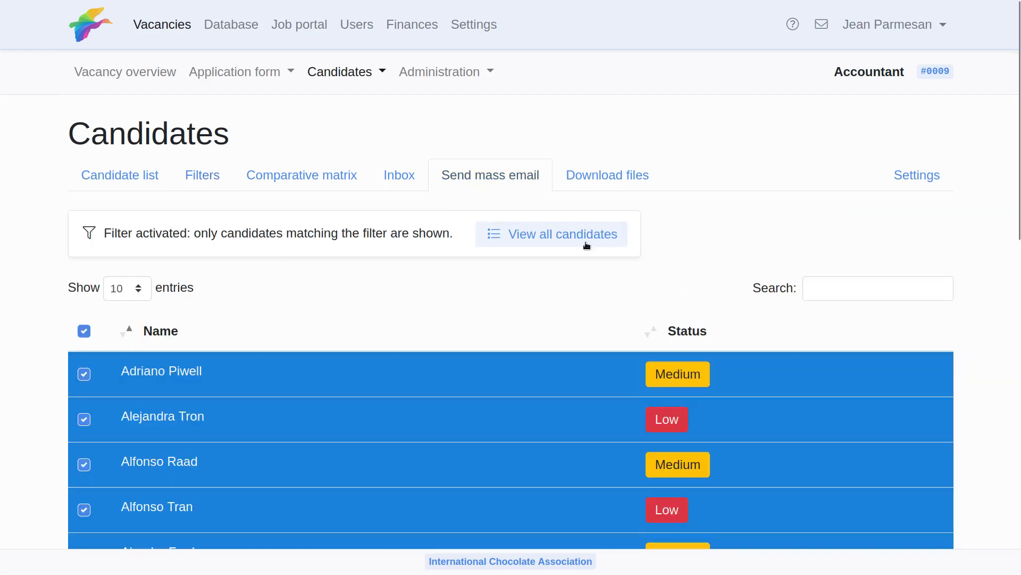
scroll(338, 272, down, 2)
scroll(339, 274, down, 4)
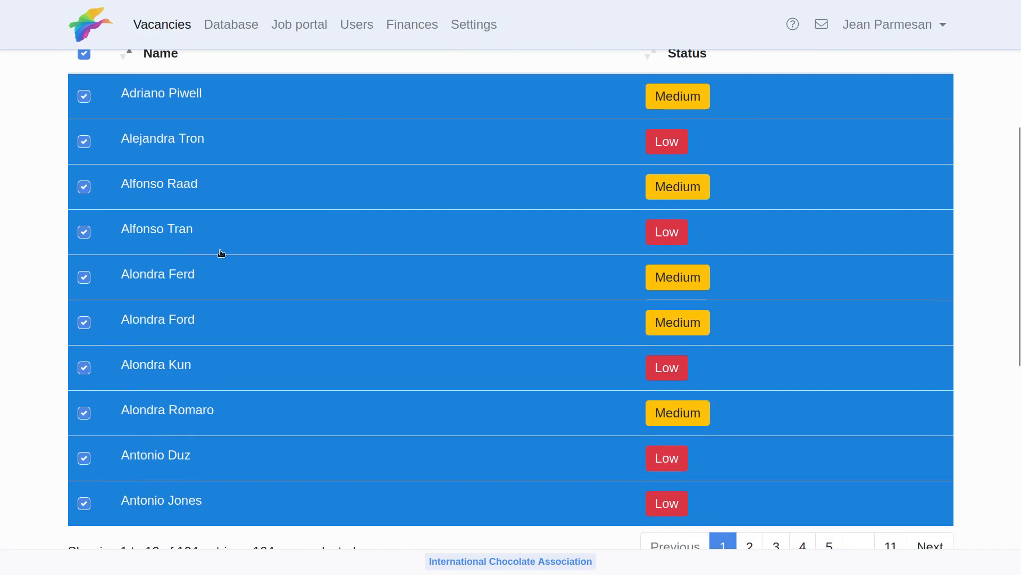
click(113, 189)
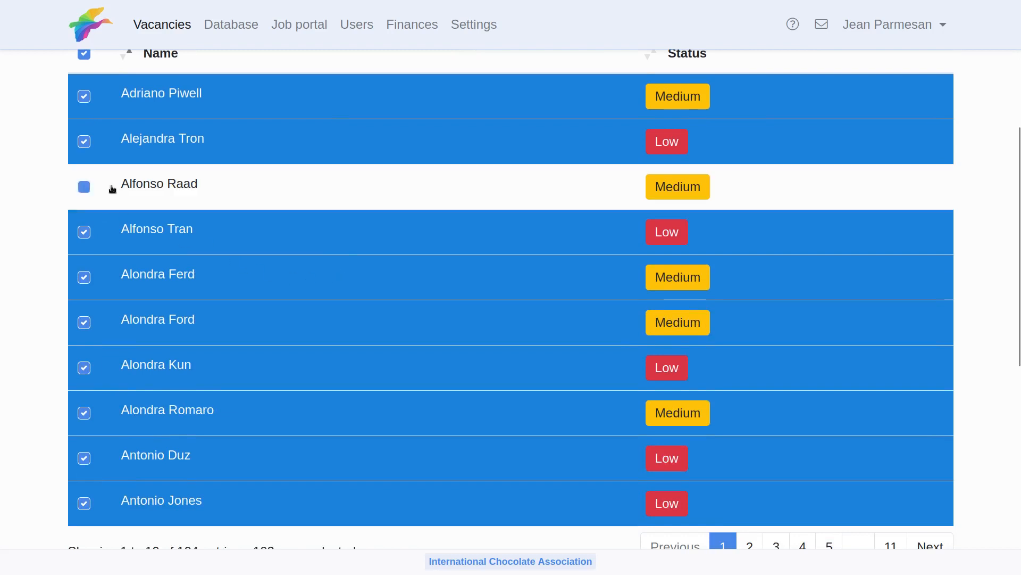
click(138, 325)
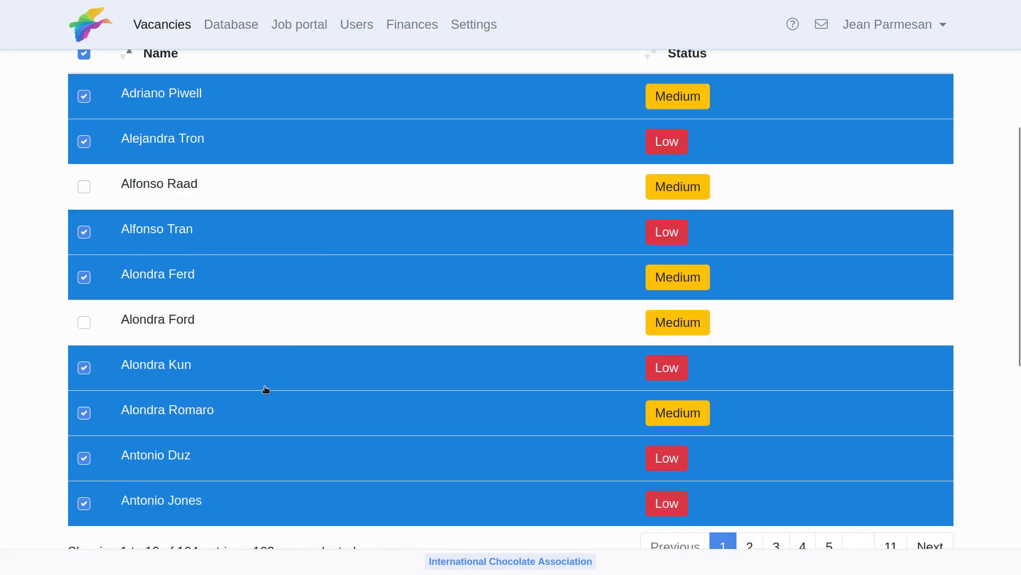
Set the mass email's subject to "Update on your application with the International Chocolate Association".
scroll(266, 389, down, 8)
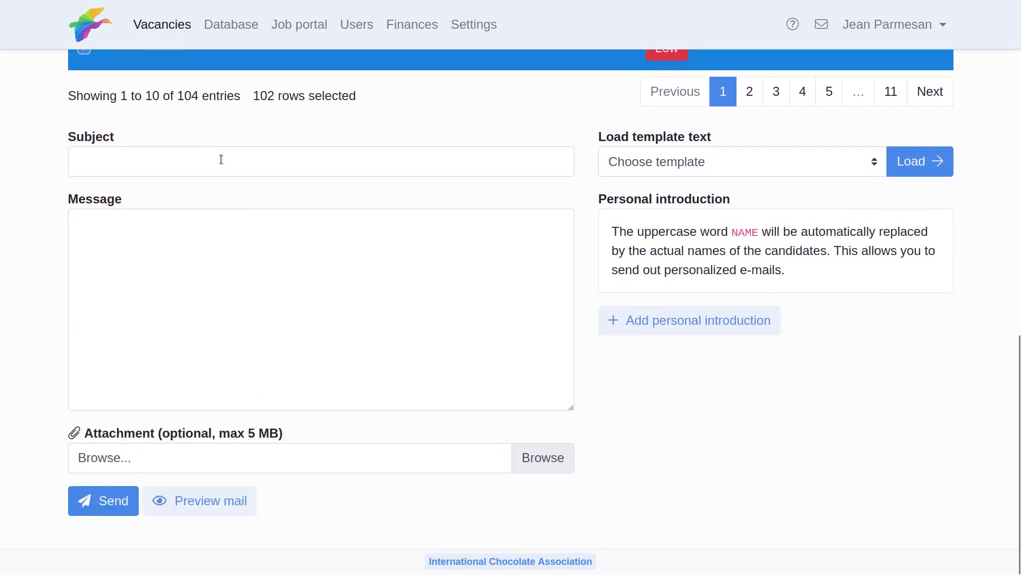
click(222, 159)
text(Update on your application with the International Chocolate Association)
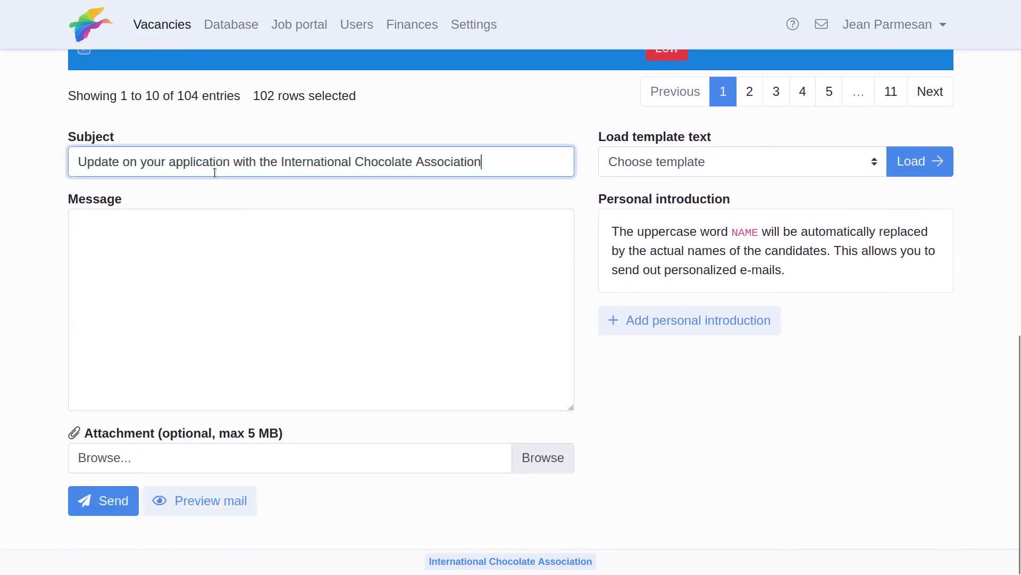
Write "Dear NAME," and "We hereby..." as the message with a personalized greeting, preview the mail and return to editing.
key(Tab)
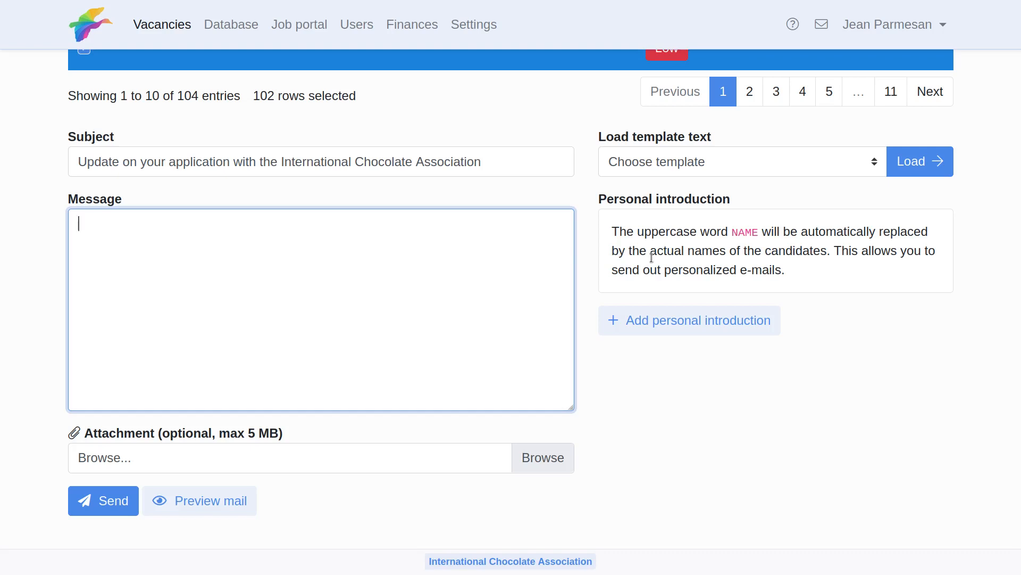
text(Dear applicant)
key(ctrl+BackSpace)
text(NM)
key(BackSpace)
text(AME,)
key(Return)
key(Return)
text(We here b)
key(BackSpace)
key(BackSpace)
text(by..)
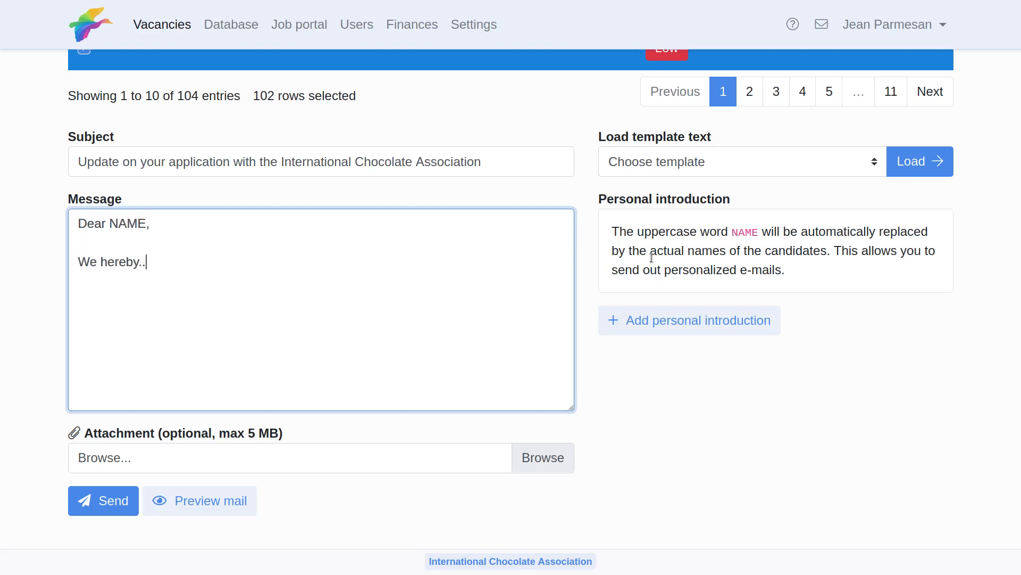
text(.)
click(219, 504)
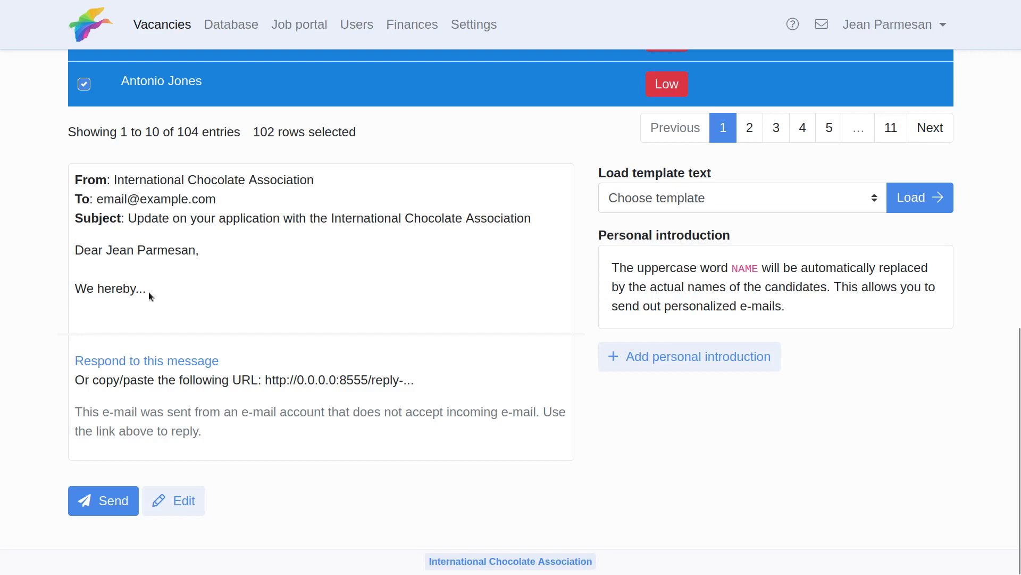
click(179, 500)
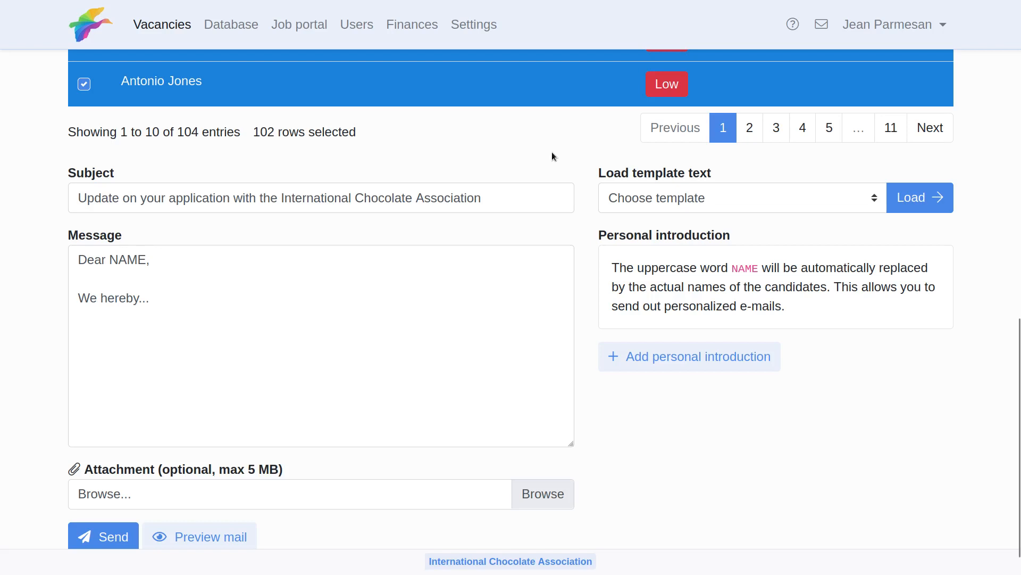
Load the "Application not moving forward" template text into the mass email's message.
click(652, 200)
click(657, 242)
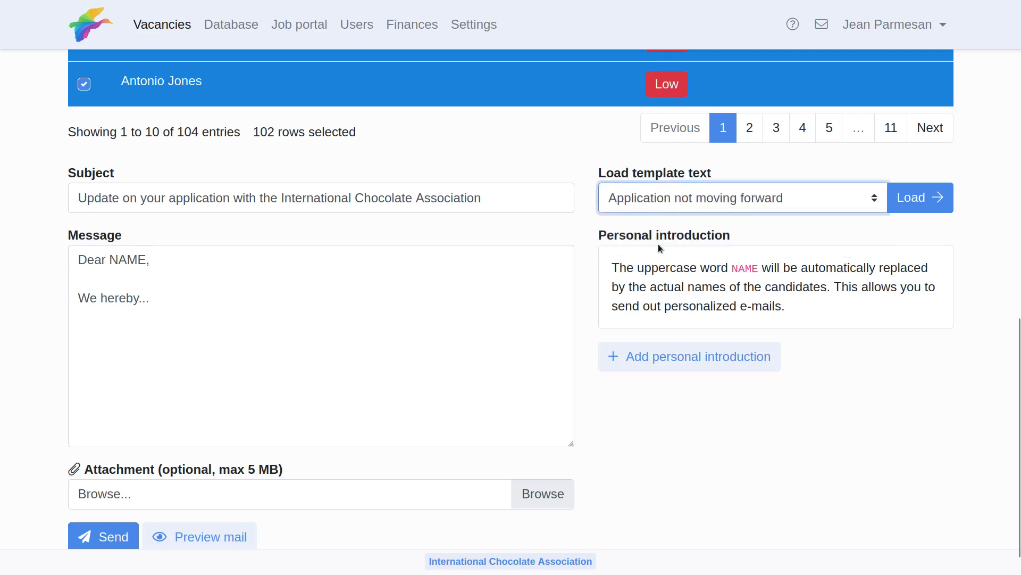
click(912, 198)
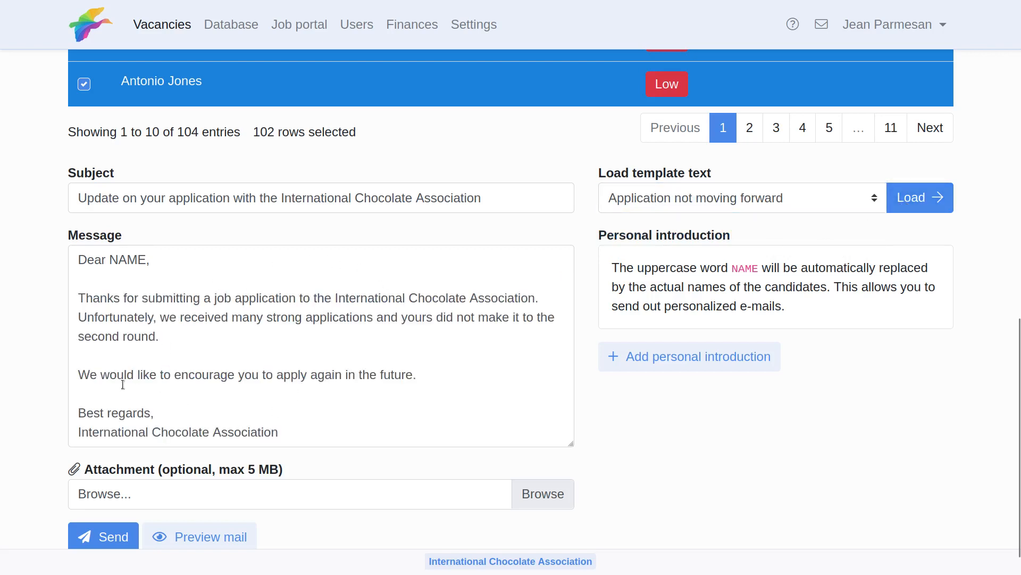
scroll(38, 349, down, 1)
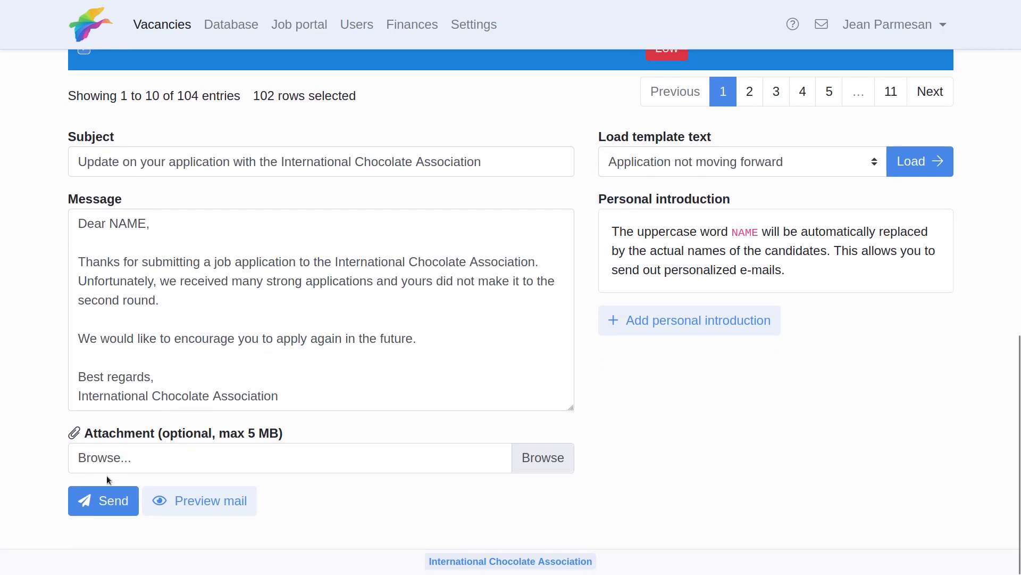